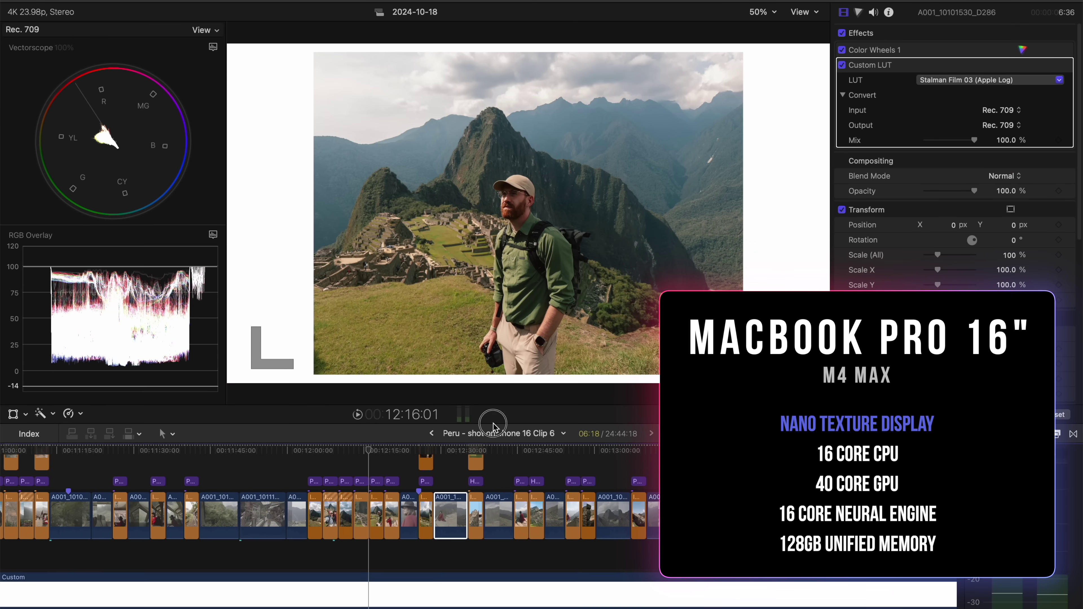
scroll(460, 488, down, 5)
scroll(461, 488, left, 5)
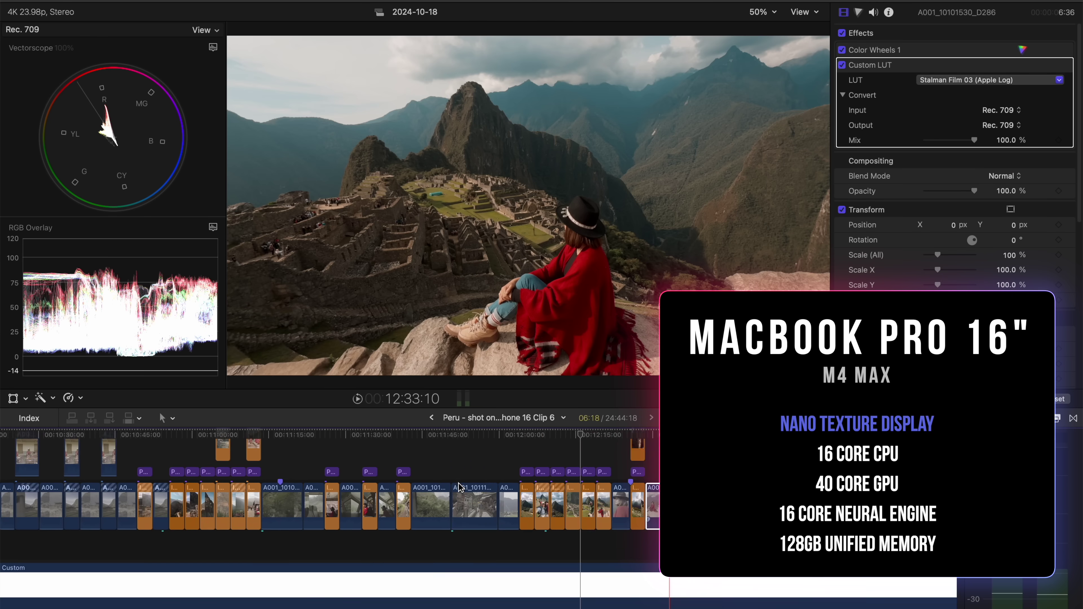
scroll(460, 488, left, 10)
scroll(461, 488, up, 4)
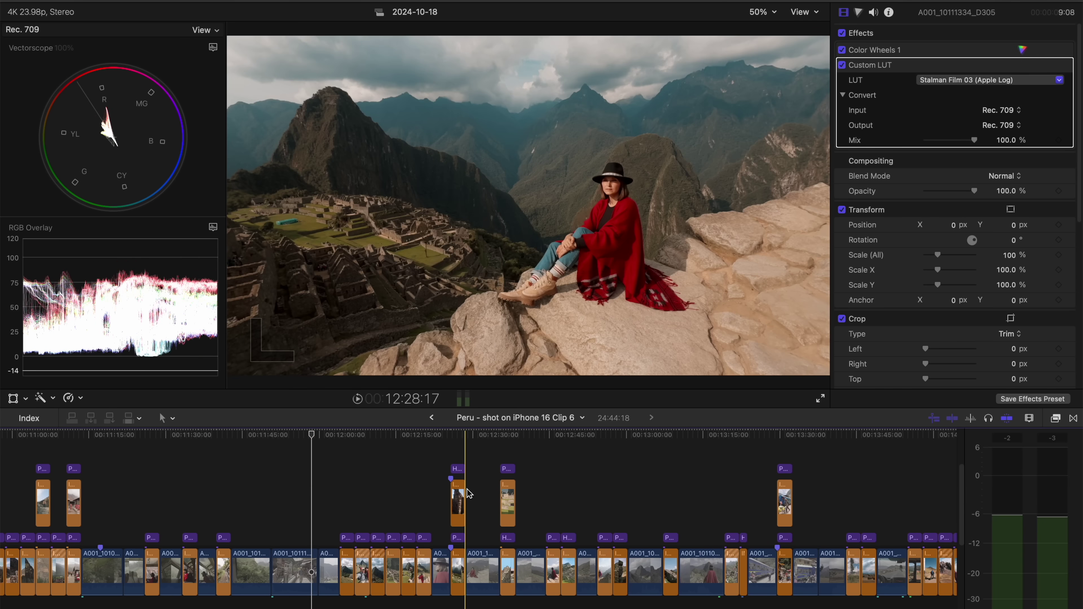
key(space)
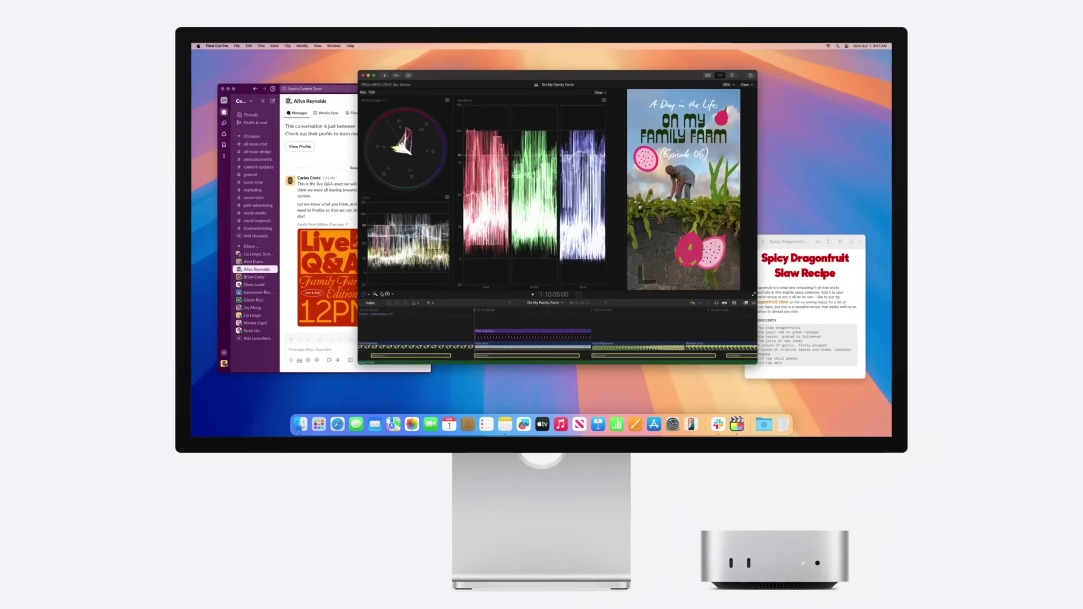
Step: Transcribe the selected voiceover clips to captions
click(381, 294)
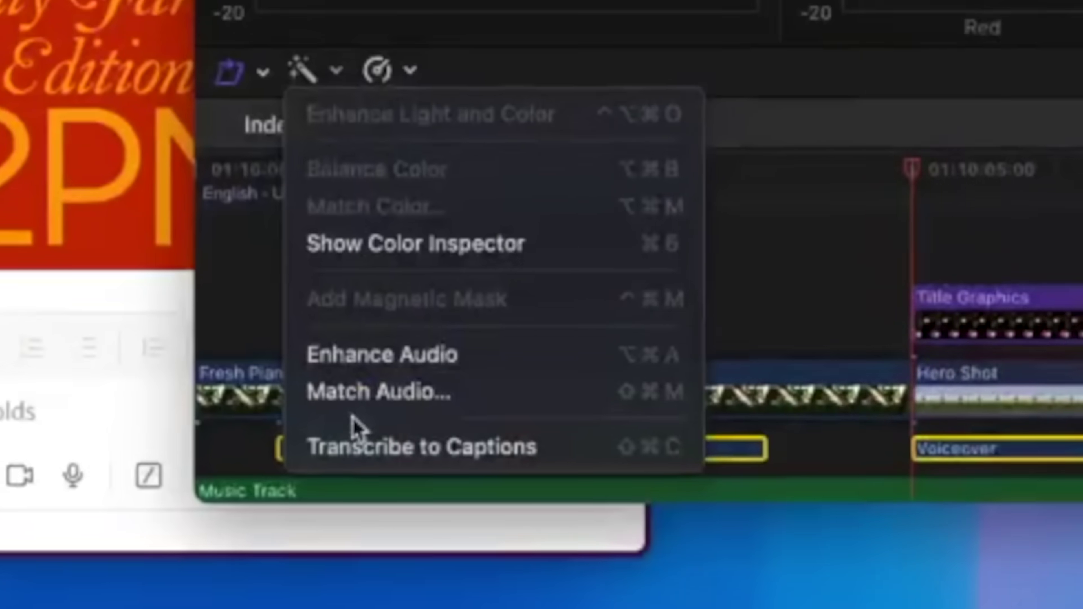
click(363, 445)
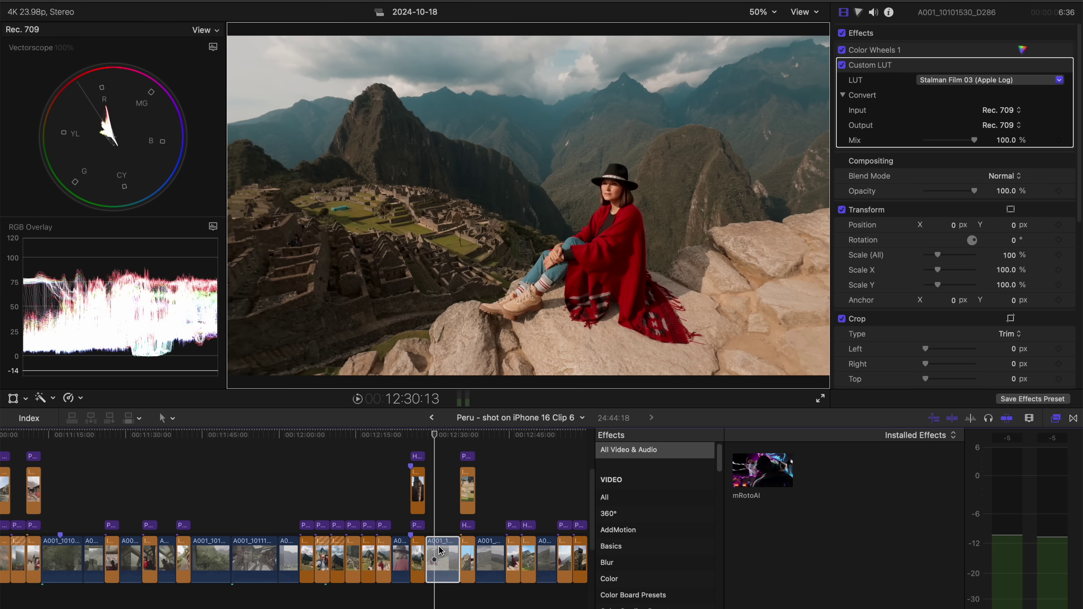
Step: Apply the mRotoAI effect to the clip of the seated woman in red and track her mask forward and backward
drag(441, 551, 441, 551)
click(1055, 419)
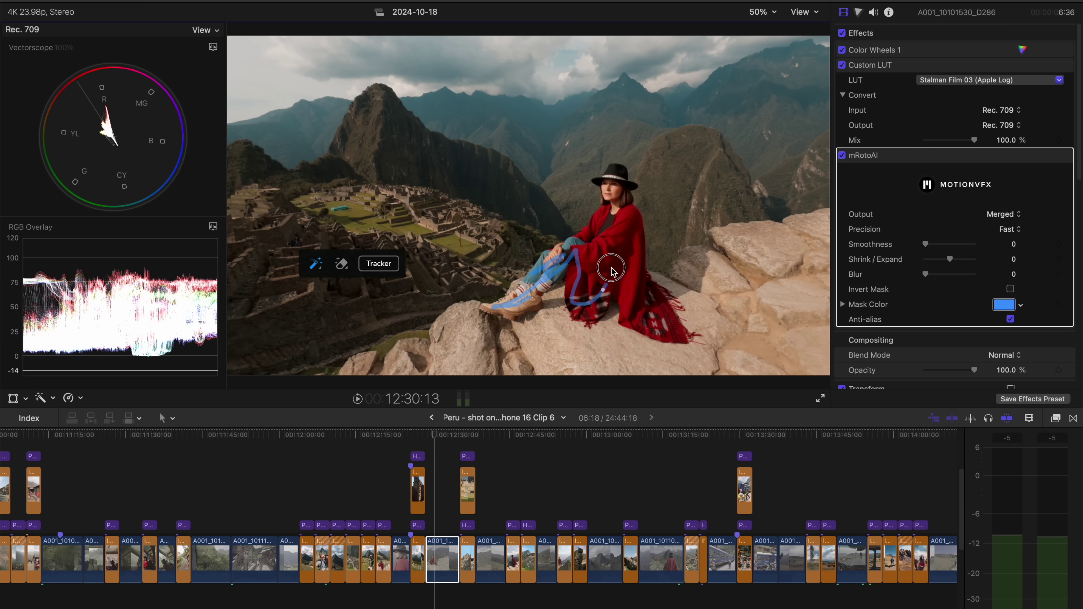
click(349, 289)
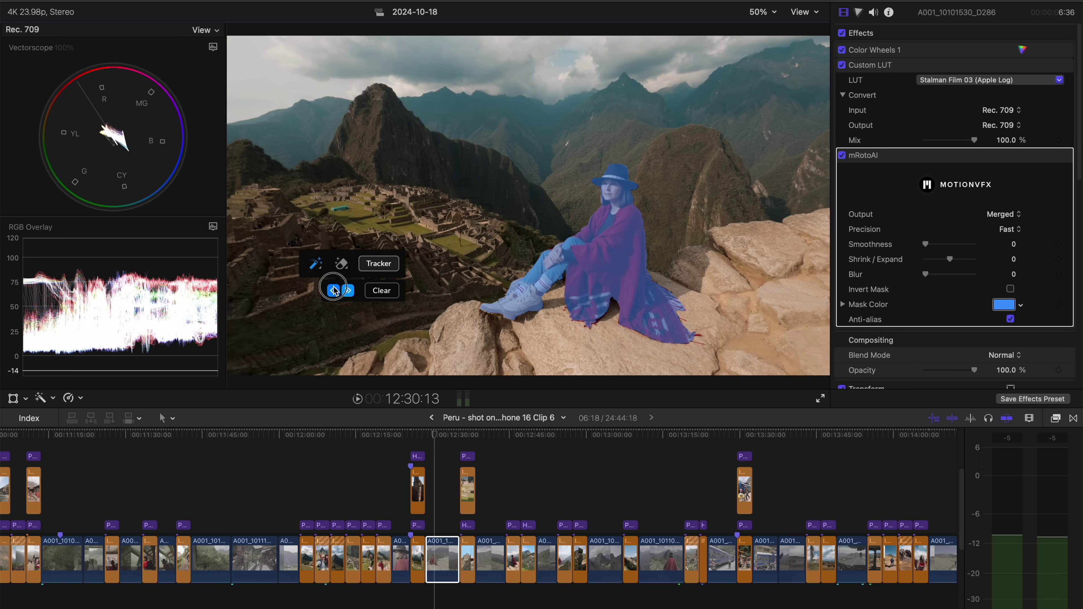
click(334, 291)
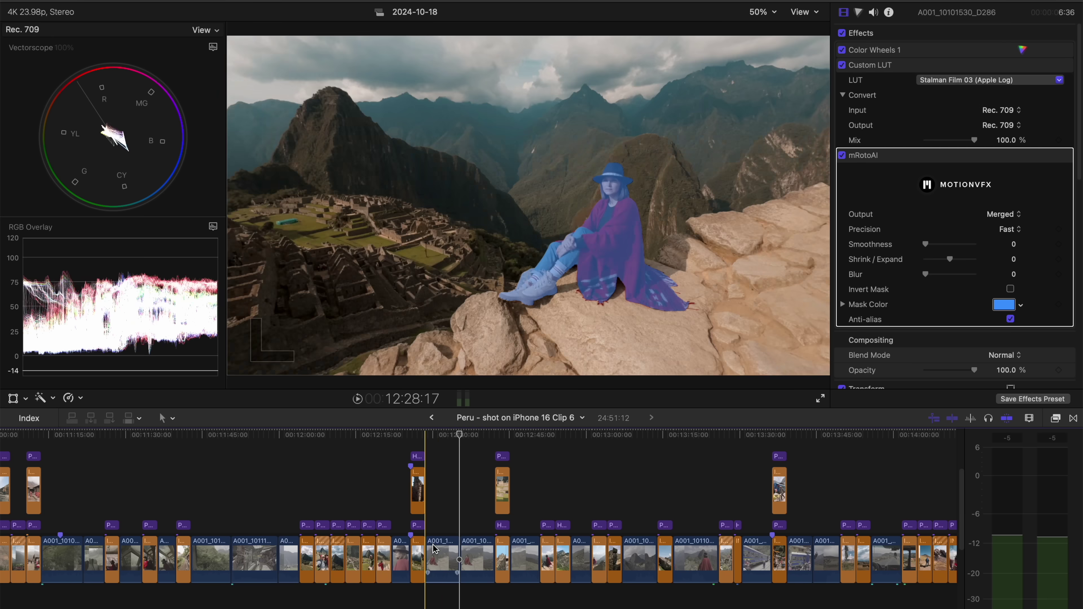
Step: Stack a copy of the masked clip above the original and add a basic title over it
drag(439, 507, 440, 507)
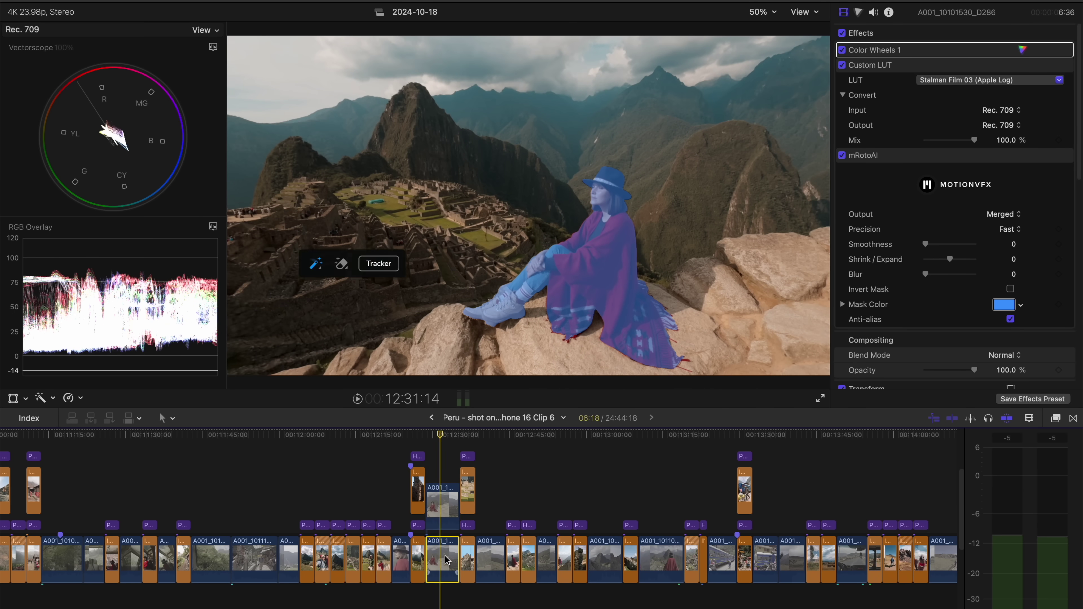
scroll(491, 491, left, 5)
key(ctrl+t)
drag(525, 451, 509, 444)
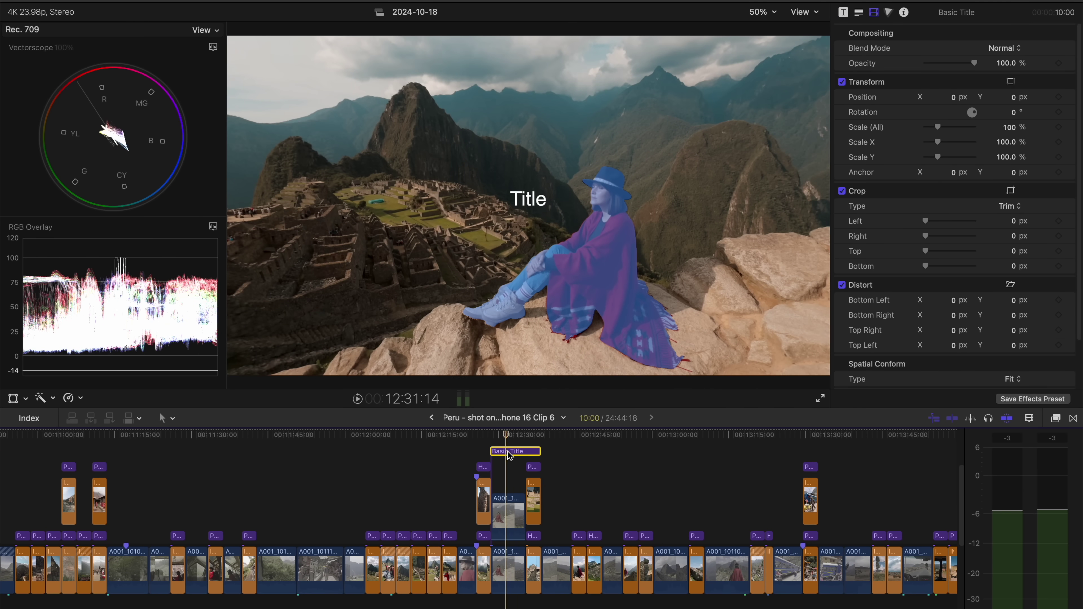
Step: Set the title to an enlarged "Peru / Shot on iPhone" in Bebas Neue and place it between the two stacked clips
click(860, 13)
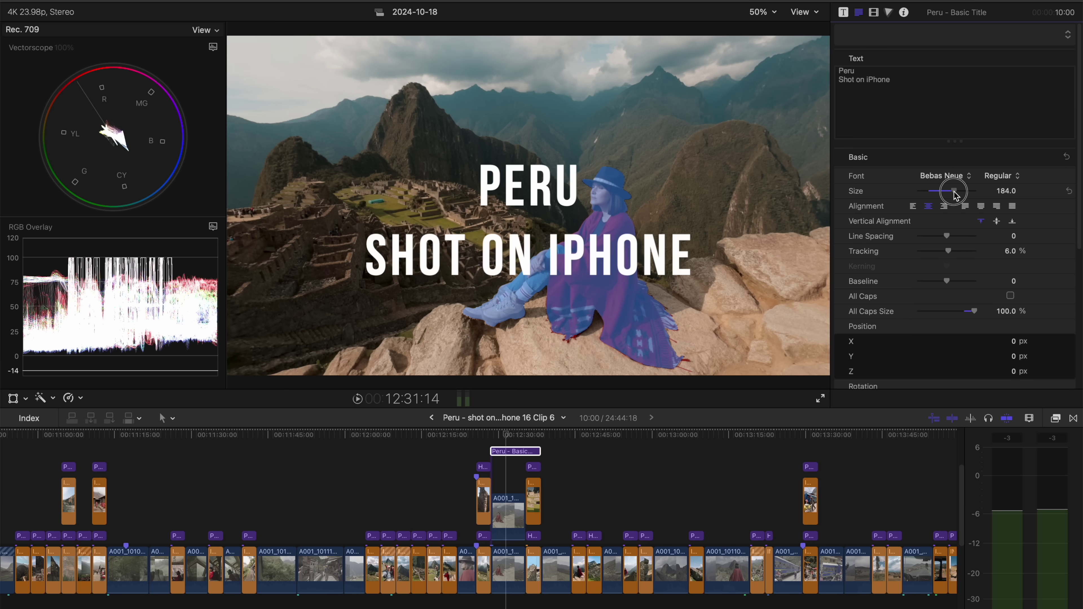
drag(1006, 200, 1006, 191)
drag(511, 451, 511, 511)
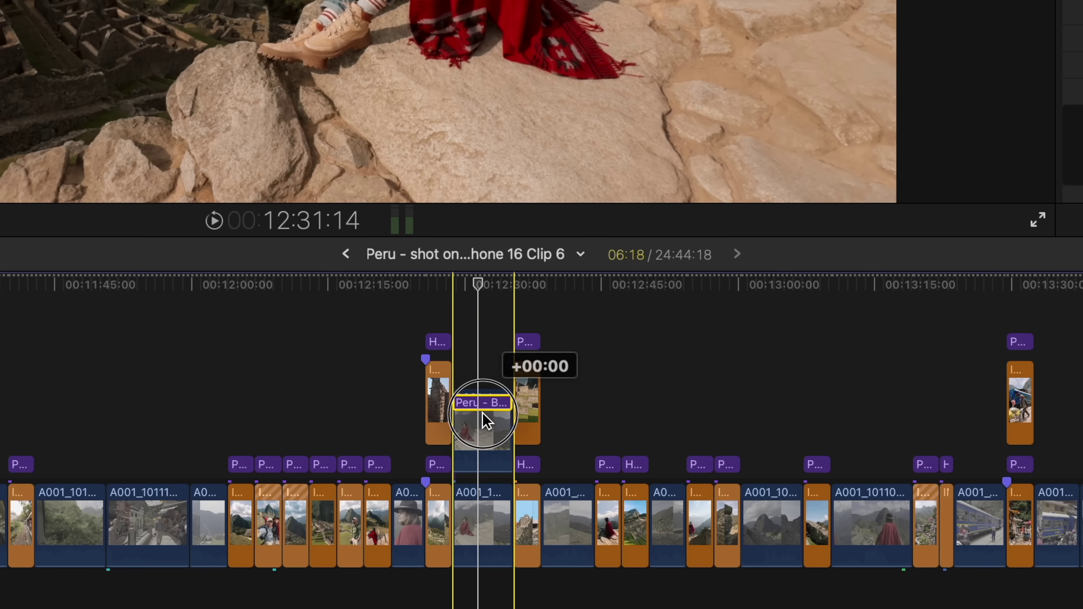
drag(486, 470, 485, 470)
Step: Set the mRotoAI output of the upper clip to Masked Video
click(482, 398)
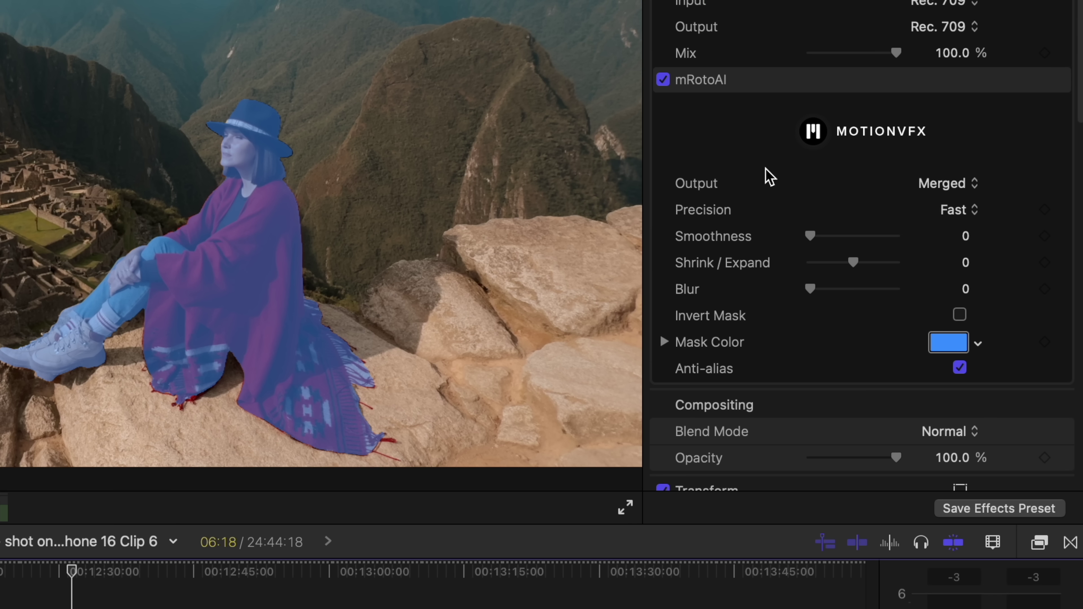
click(956, 180)
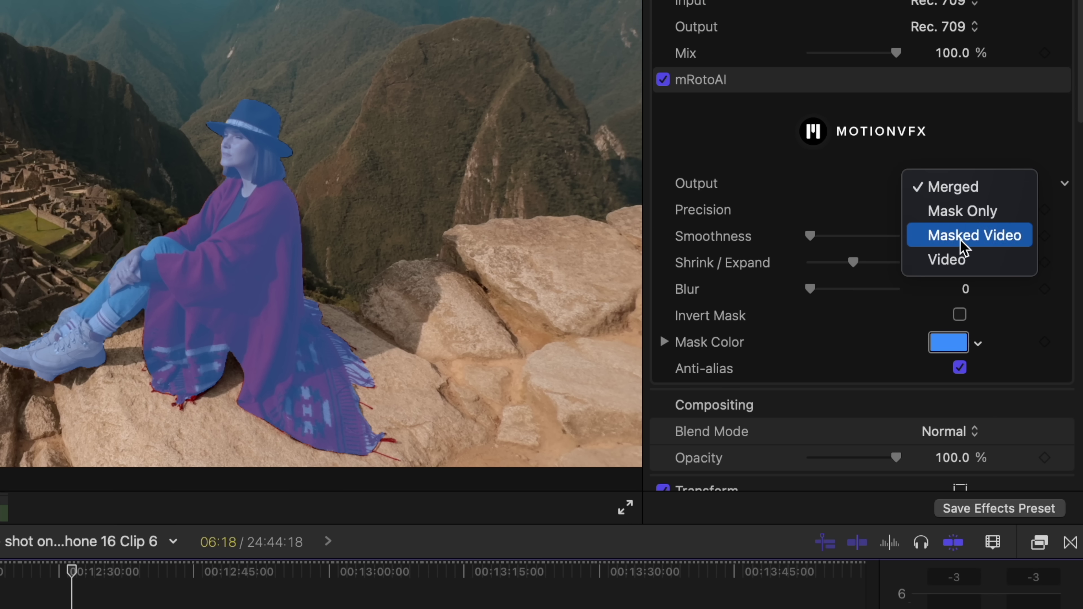
click(965, 233)
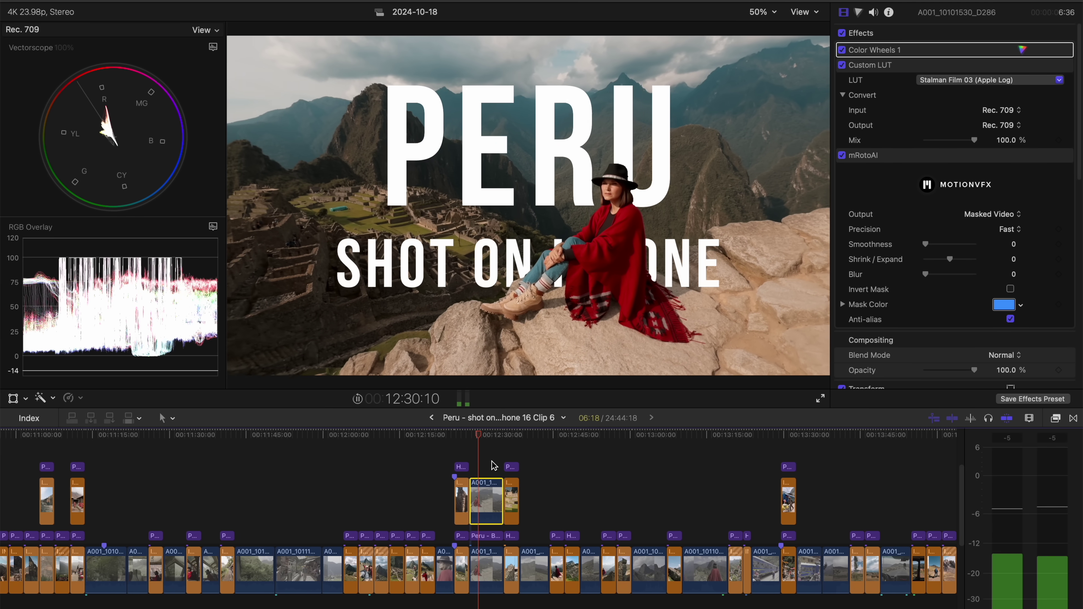
Step: Extend the upper clip's mRotoAI mask over the rocks around the woman and track it forward from 12:31:14
click(493, 468)
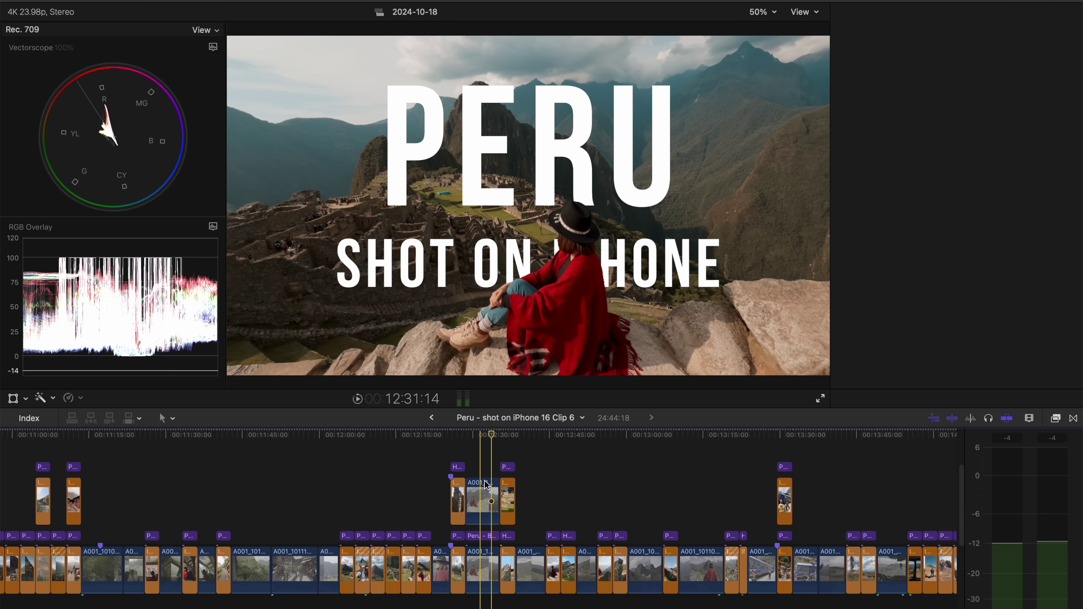
click(486, 485)
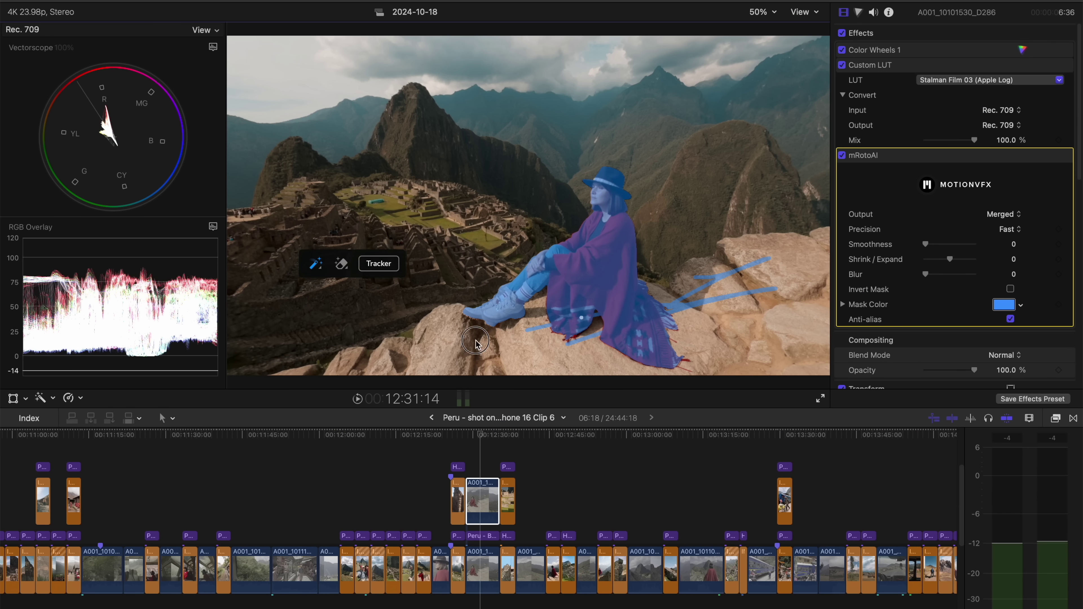
click(349, 290)
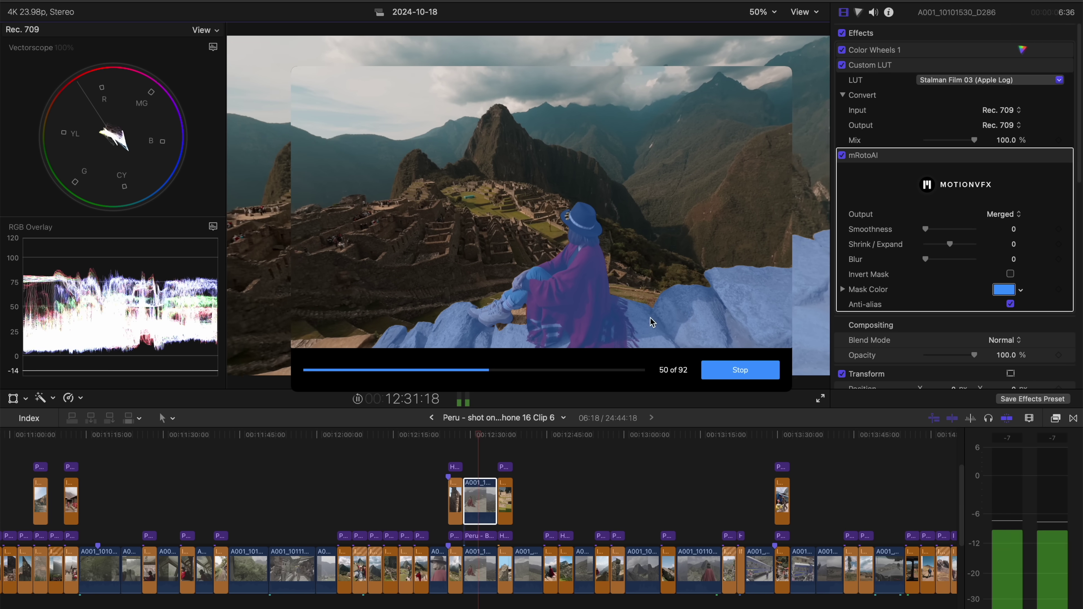
click(737, 370)
click(476, 435)
drag(477, 435, 471, 436)
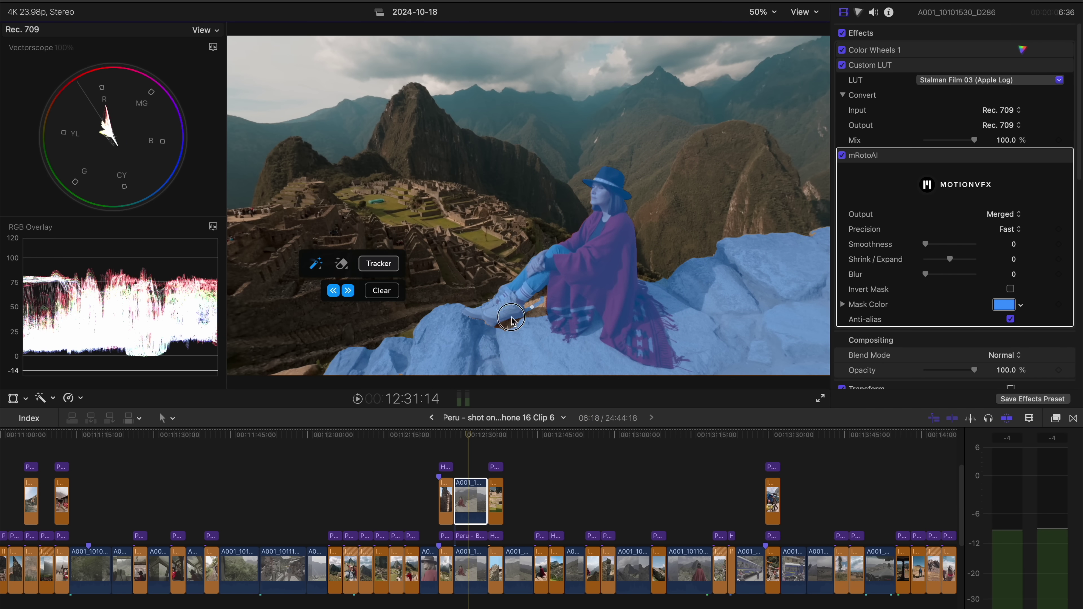
click(348, 292)
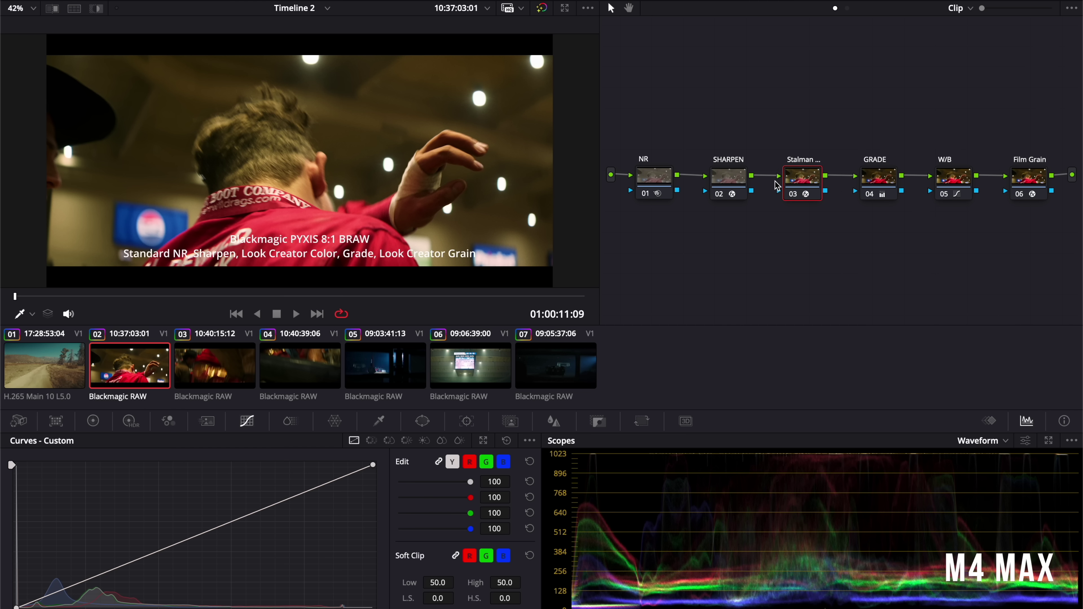
Step: In DaVinci Resolve, toggle the NR and Film Grain nodes of clip 02 off and on to compare the image
click(668, 189)
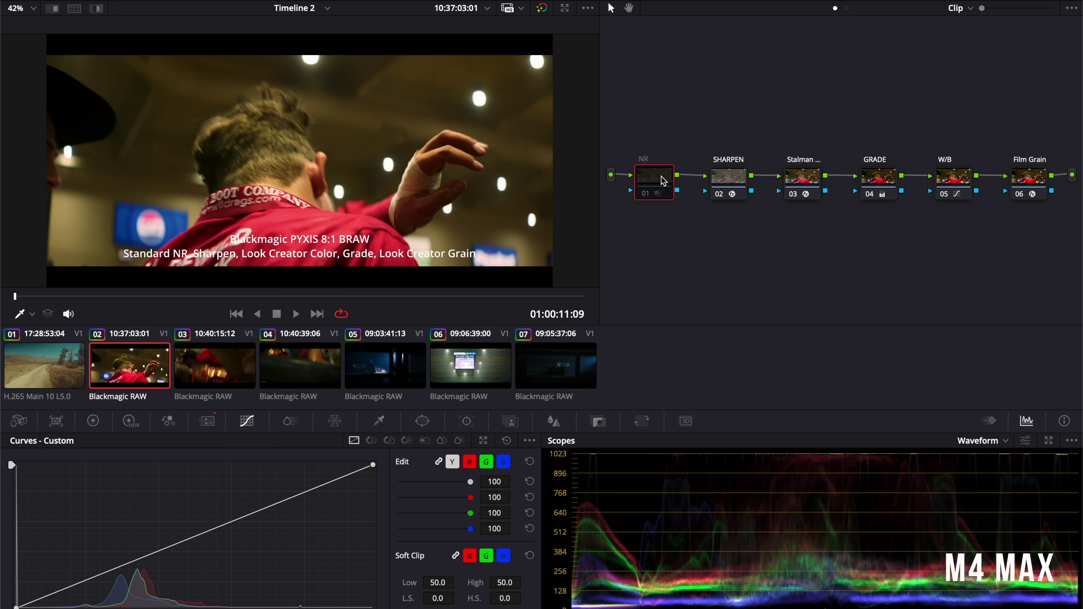
click(1030, 185)
key(ctrl+d)
key(ctrl+d)
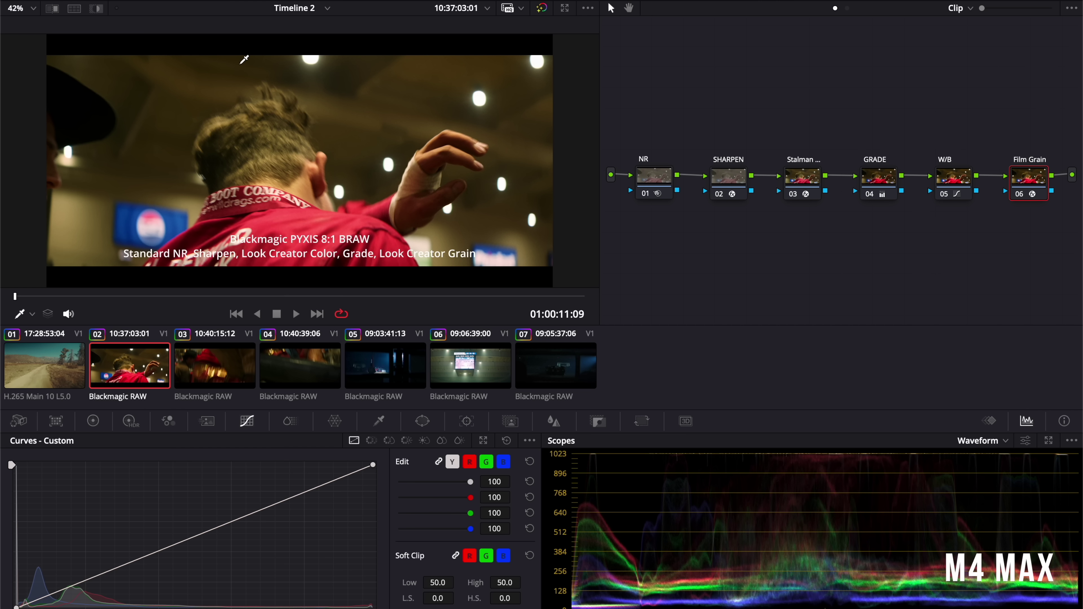
Step: Hide the clip thumbnails, widen the viewer beside the node graph and zoom the image to 75%
click(137, 1)
drag(179, 154, 810, 179)
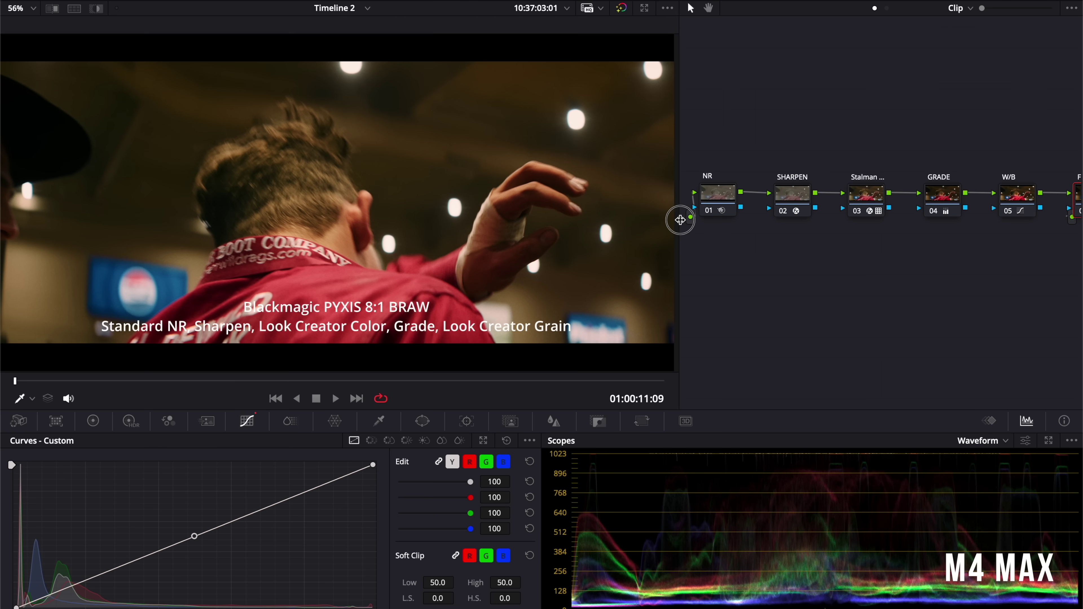
scroll(489, 195, up, 4)
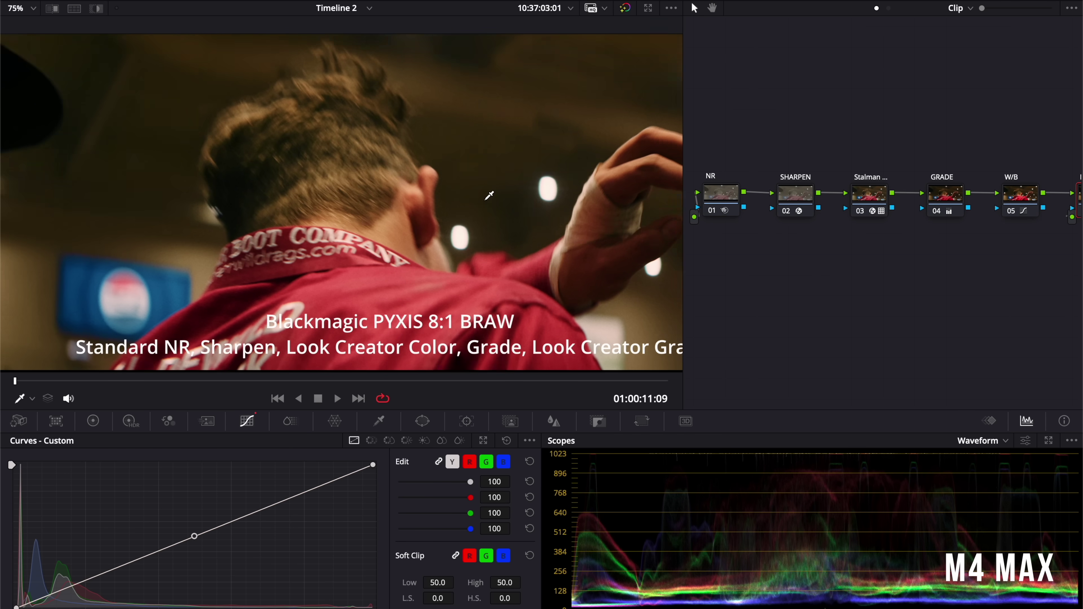
Step: Play the graded footage from the start of the clip with looping turned off, stopping in the shot at 10:40:42
drag(39, 382, 3, 390)
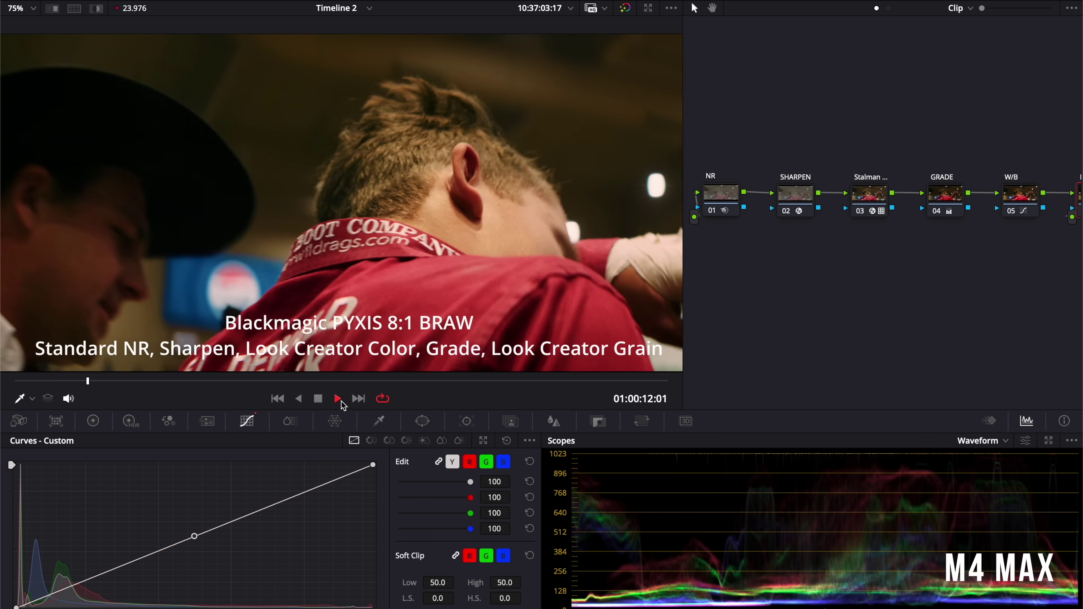
click(383, 398)
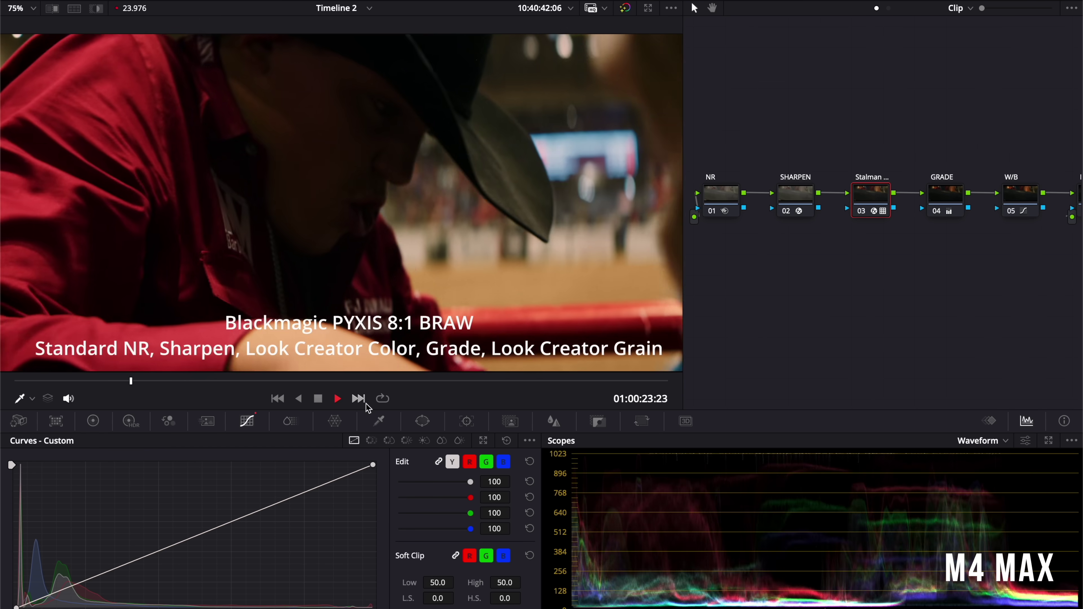
key(space)
Step: Delete the entire render cache
click(380, 14)
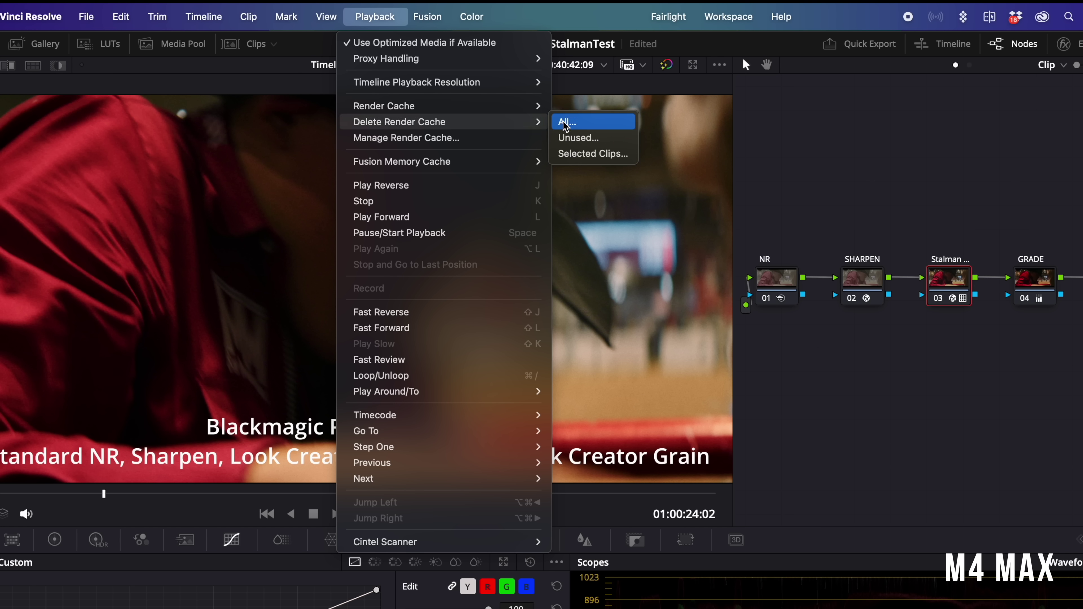
click(565, 124)
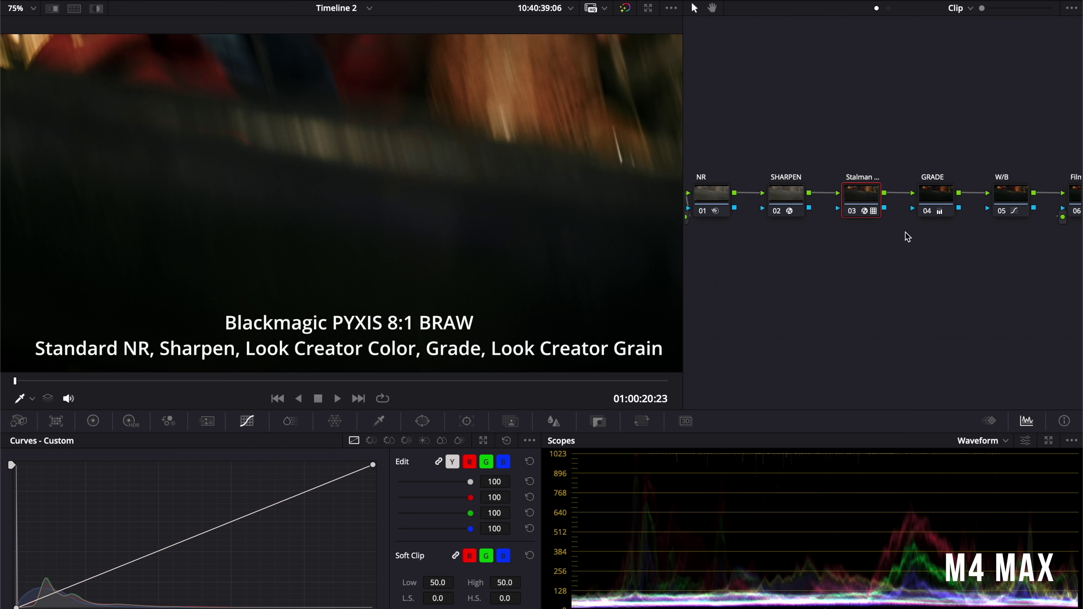
Step: Enable Halation and Bloom in the Film Grain node's effect settings
click(1076, 199)
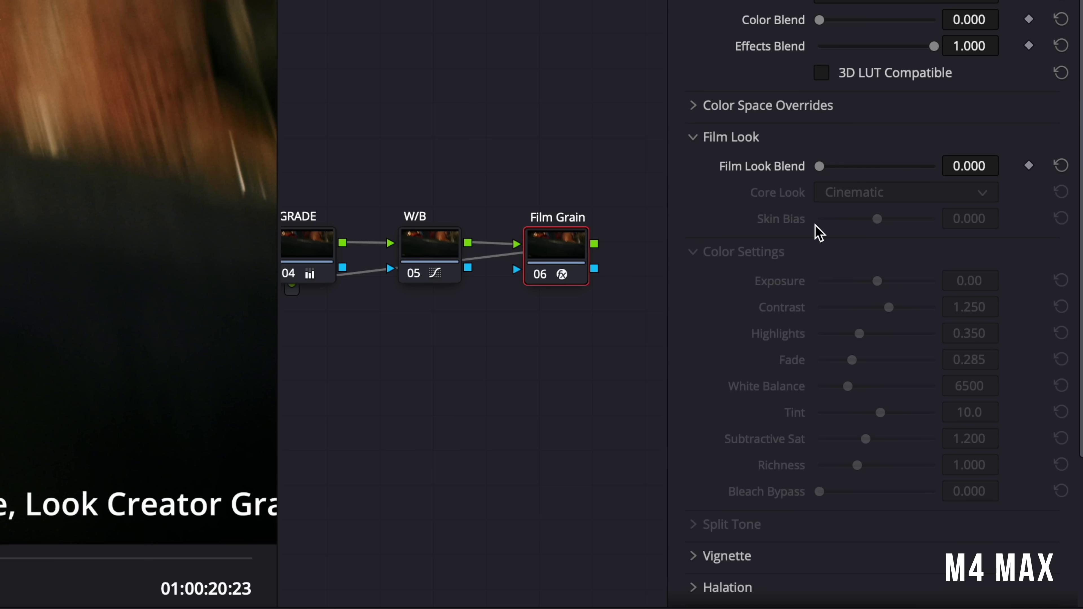
scroll(819, 233, down, 5)
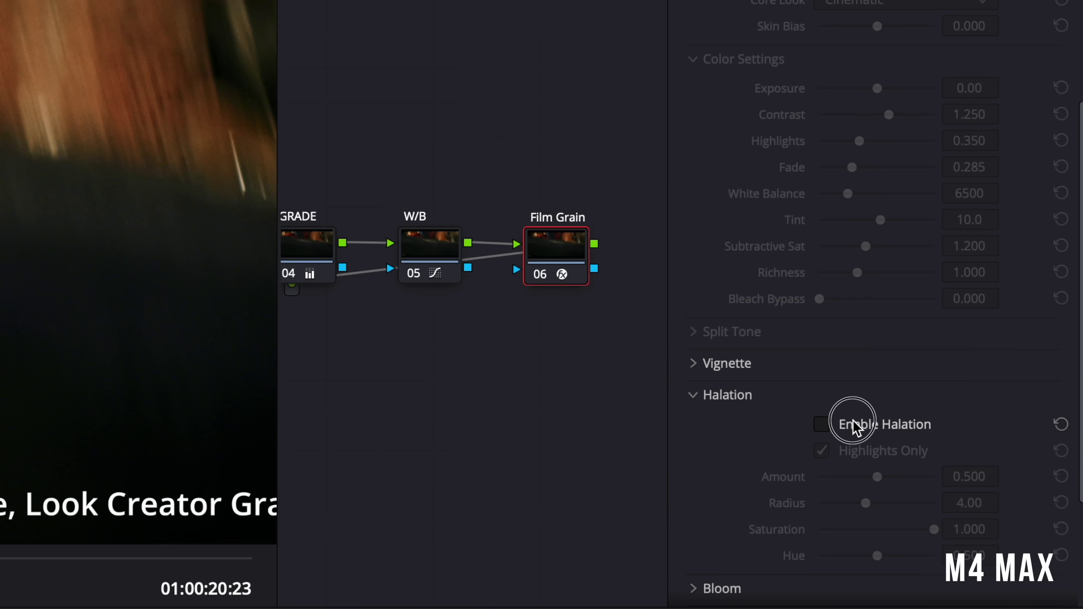
scroll(725, 485, down, 4)
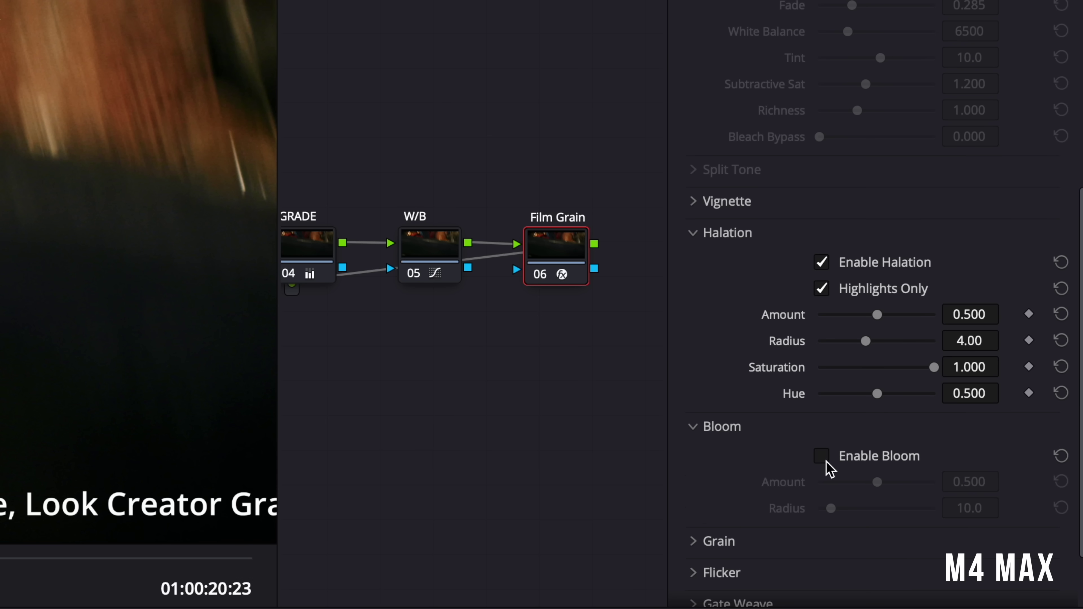
scroll(695, 455, down, 3)
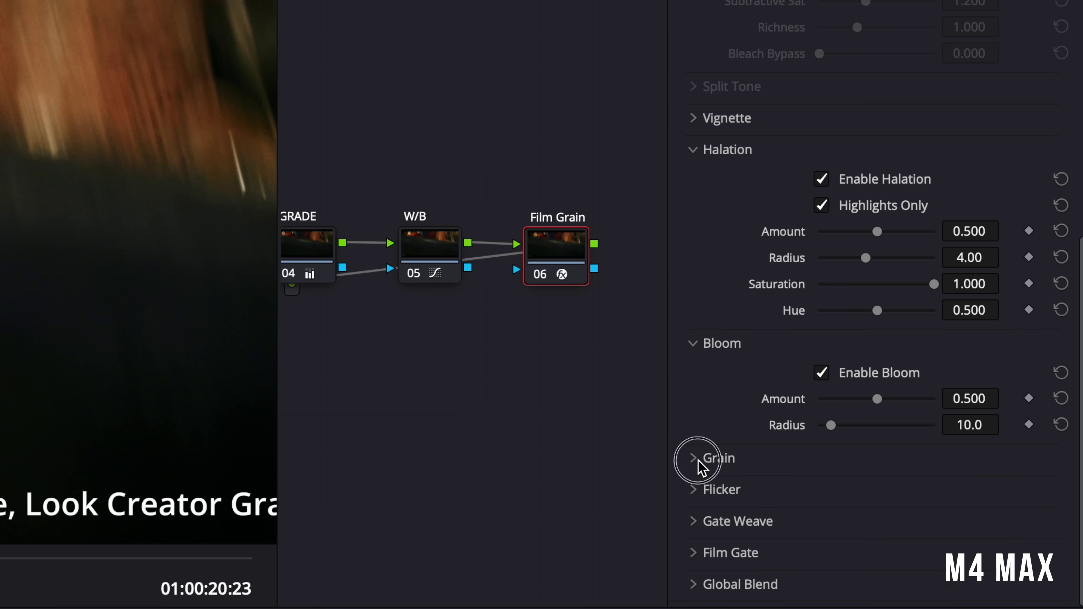
Step: Enable Grain with the 35mm preset, Flicker and Gate Weave on the Film Grain node
scroll(764, 489, down, 5)
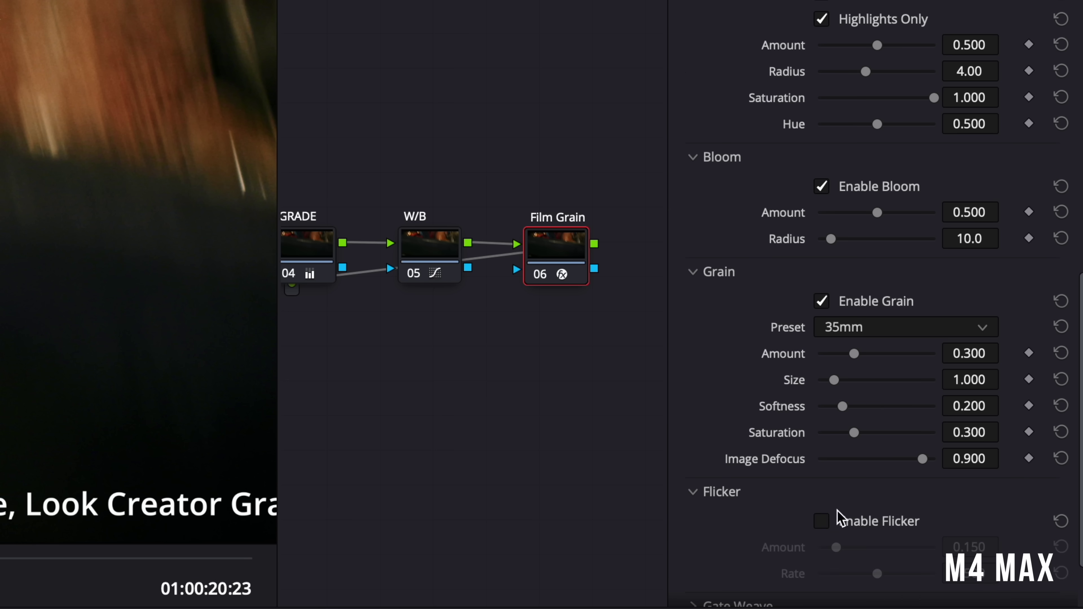
scroll(733, 507, down, 3)
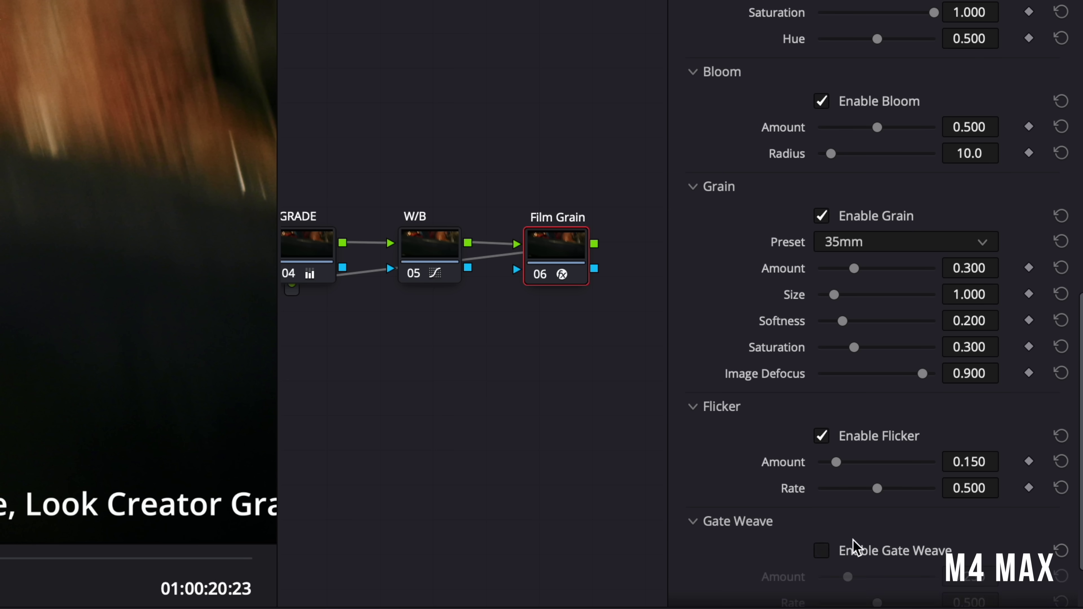
scroll(761, 498, down, 3)
click(824, 582)
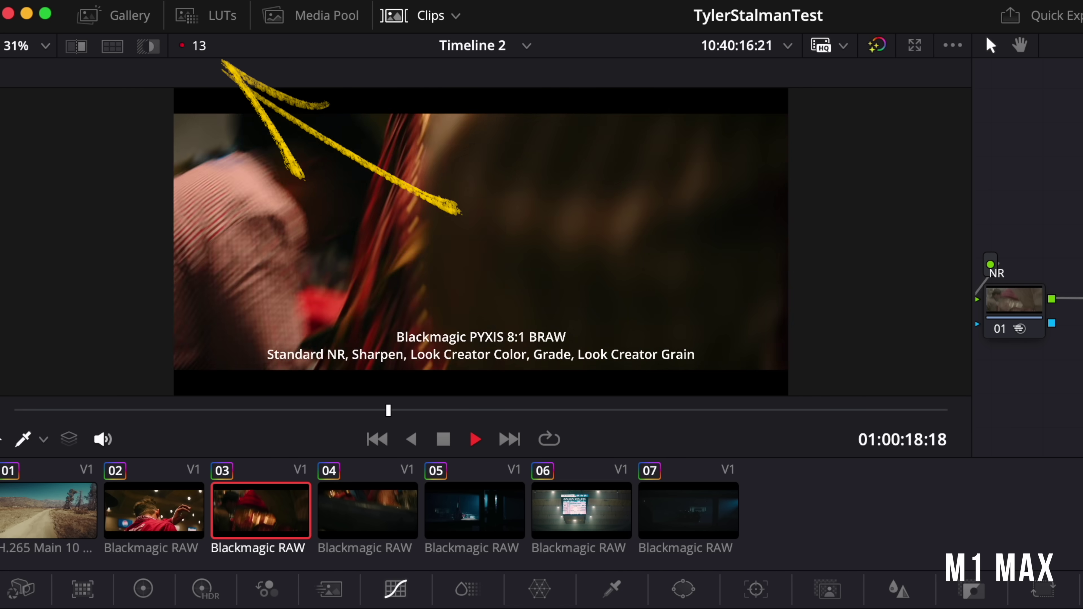
Step: Stop playback, set the timeline playback resolution to Half, and replay clip 03 from its start
key(space)
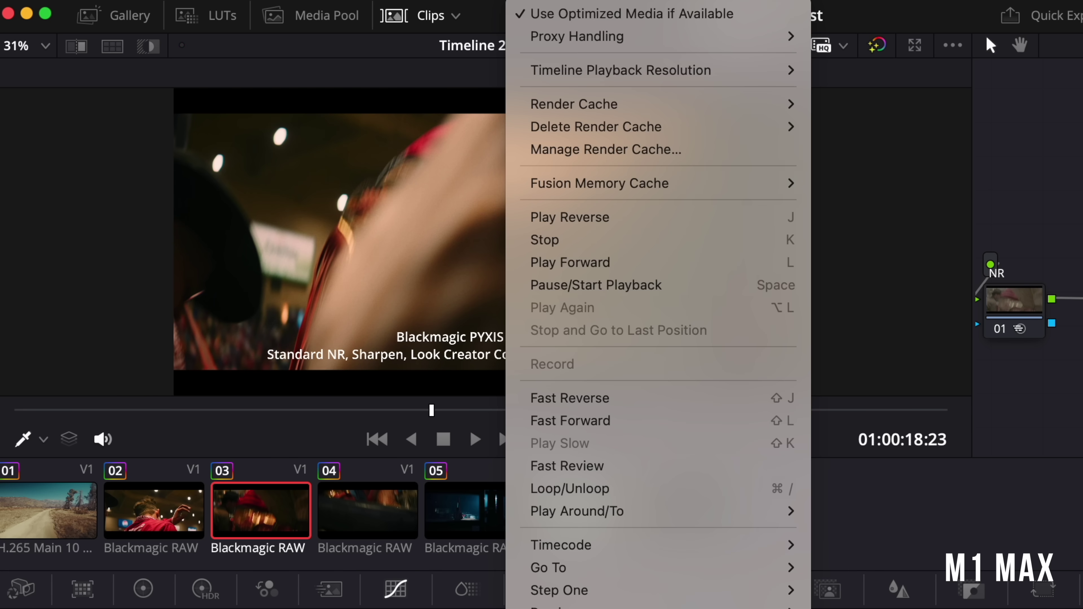
mouse_move(663, 70)
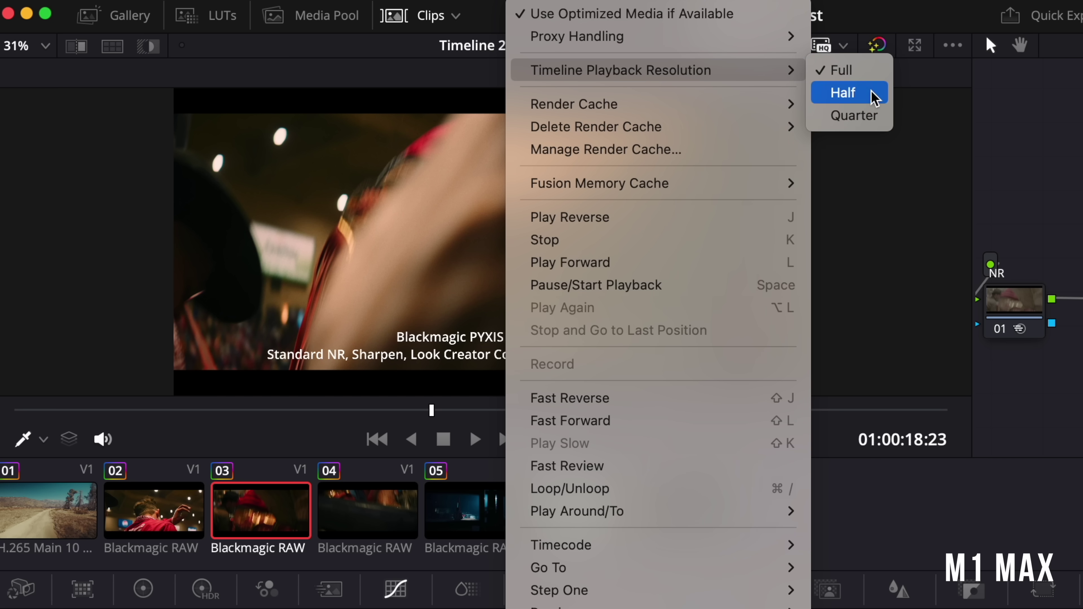
click(843, 92)
click(39, 410)
key(space)
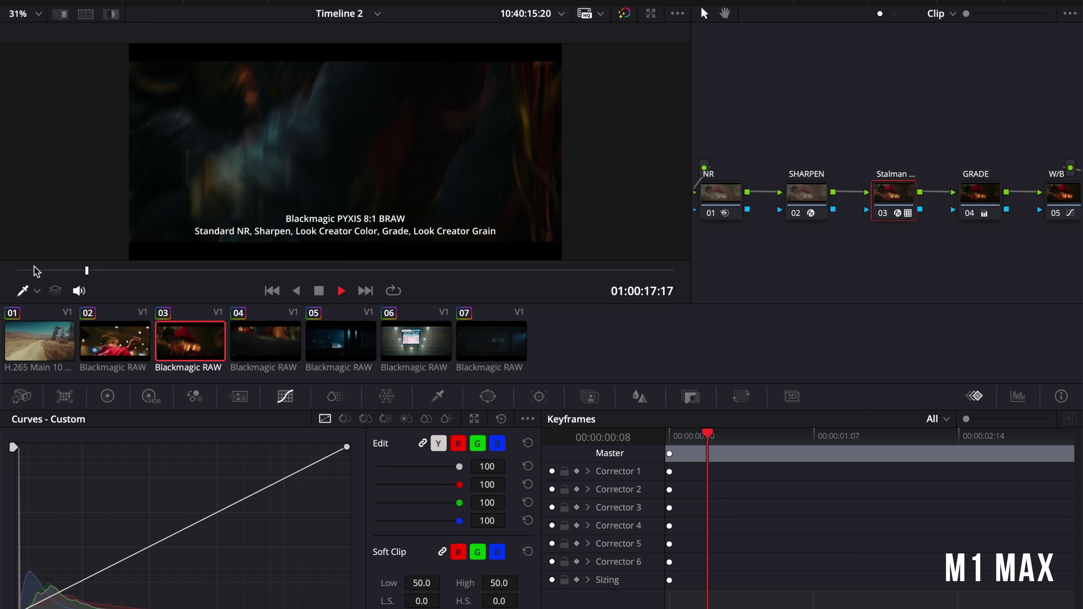
key(space)
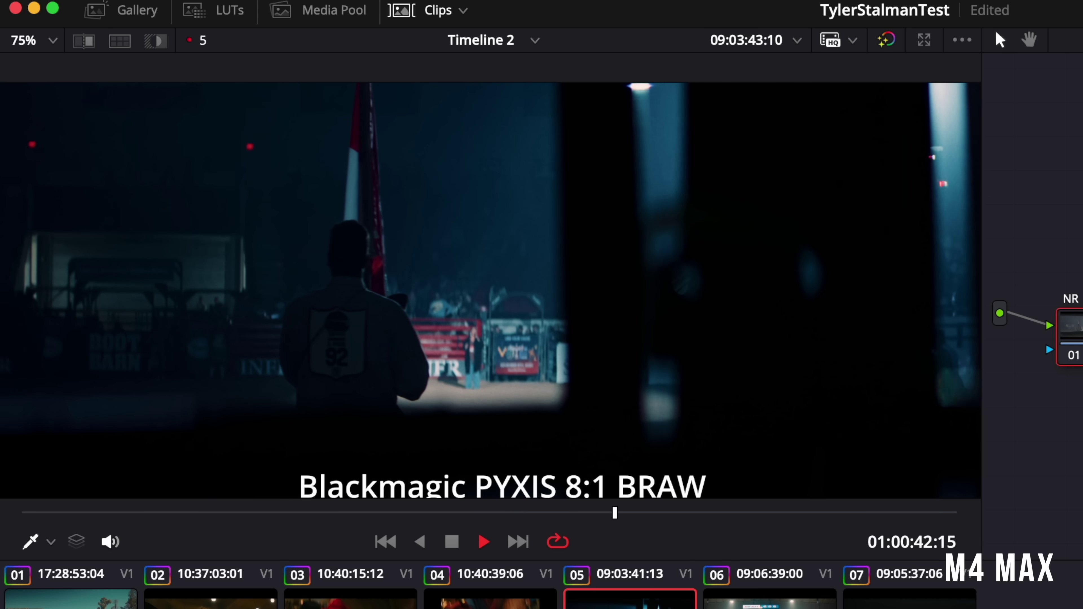
Step: Stop playback of clip 05 on the M4 Max and set the timeline playback resolution to Half
key(space)
click(631, 1)
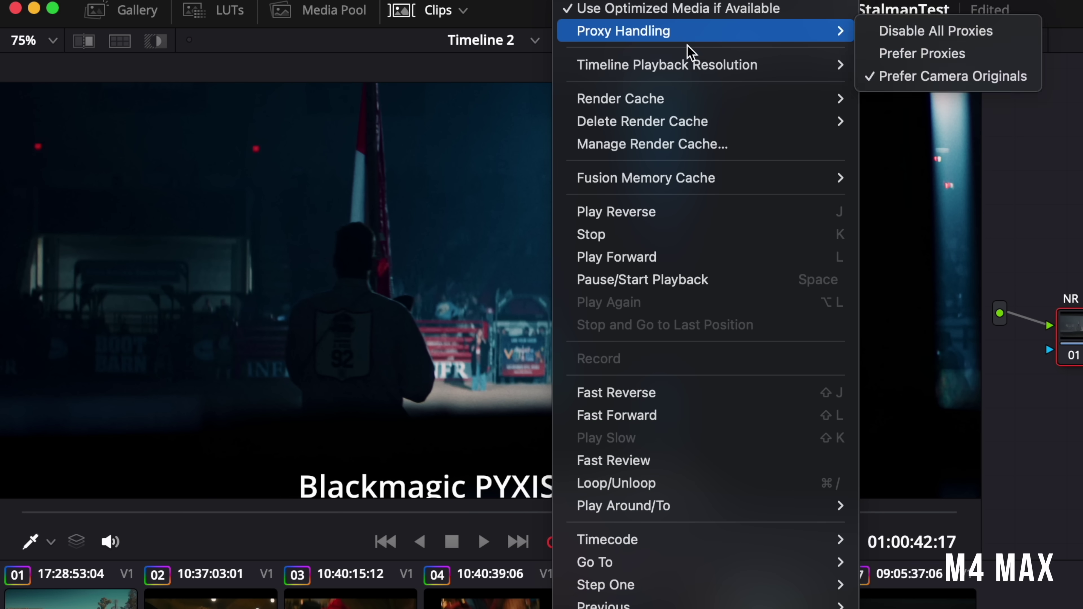
click(899, 87)
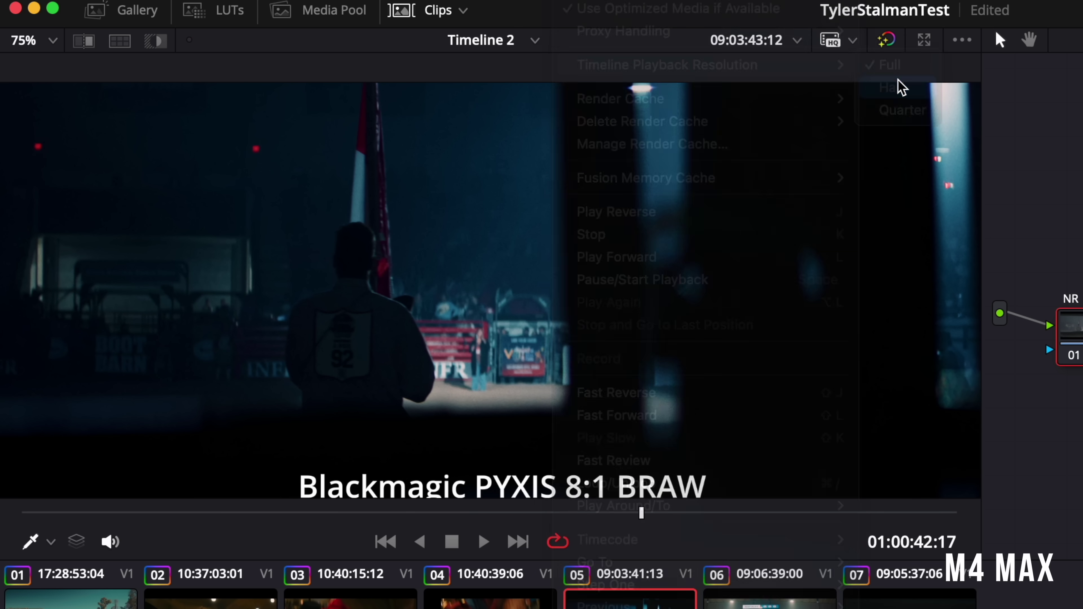
Step: Play clip 05 from its start, followed by clips 06 and 07, to check playback at the reduced resolution
drag(639, 518, 5, 561)
key(space)
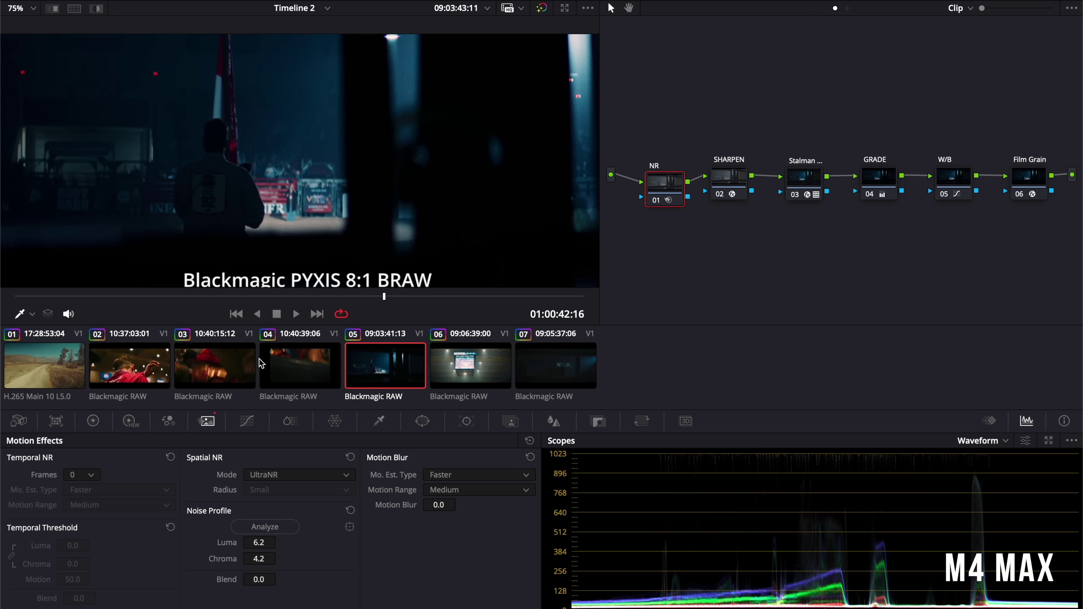
click(443, 364)
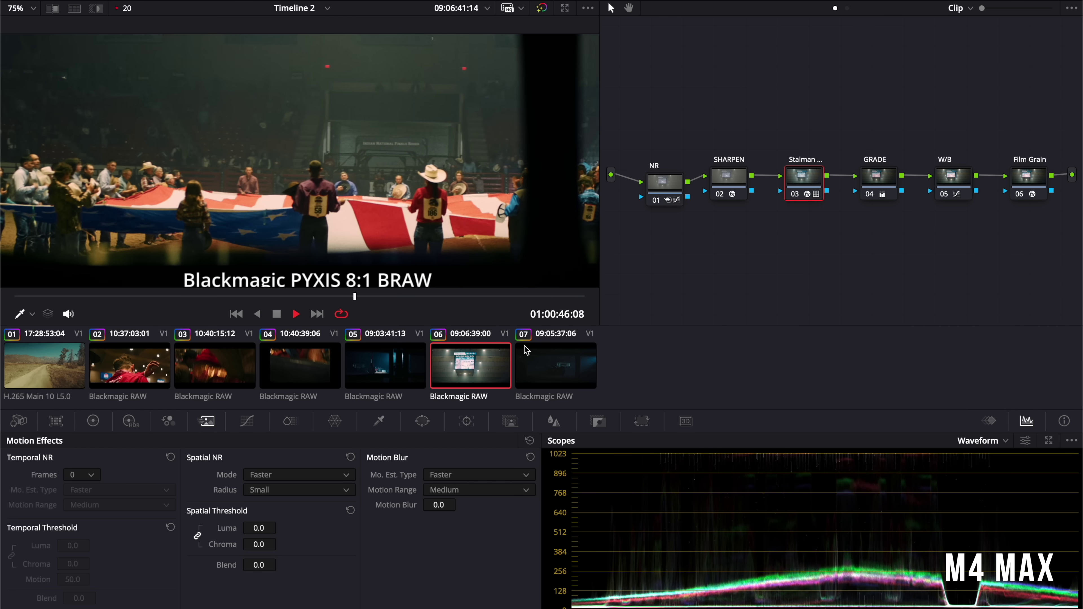
click(567, 366)
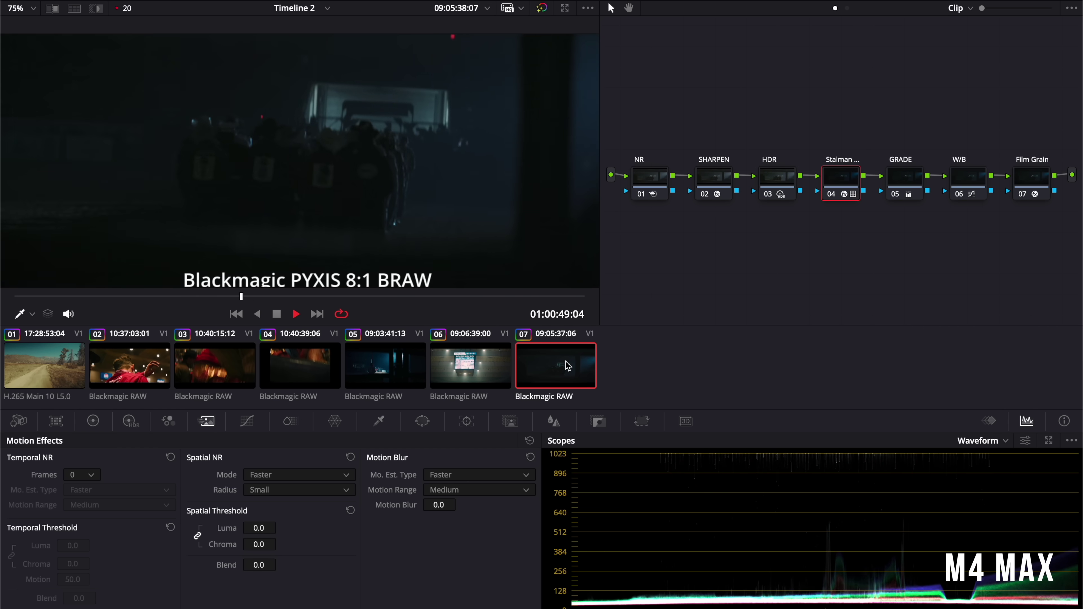